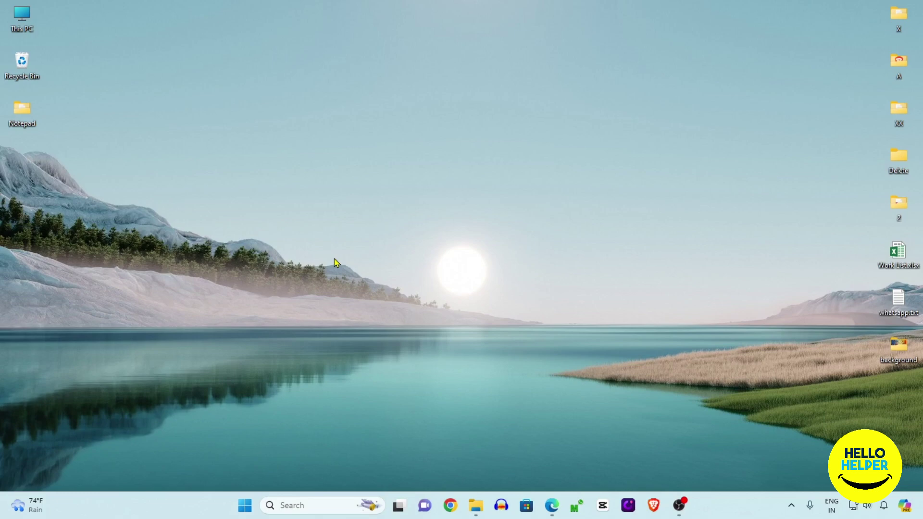
Launch Notepad and maximize its window.
click(244, 505)
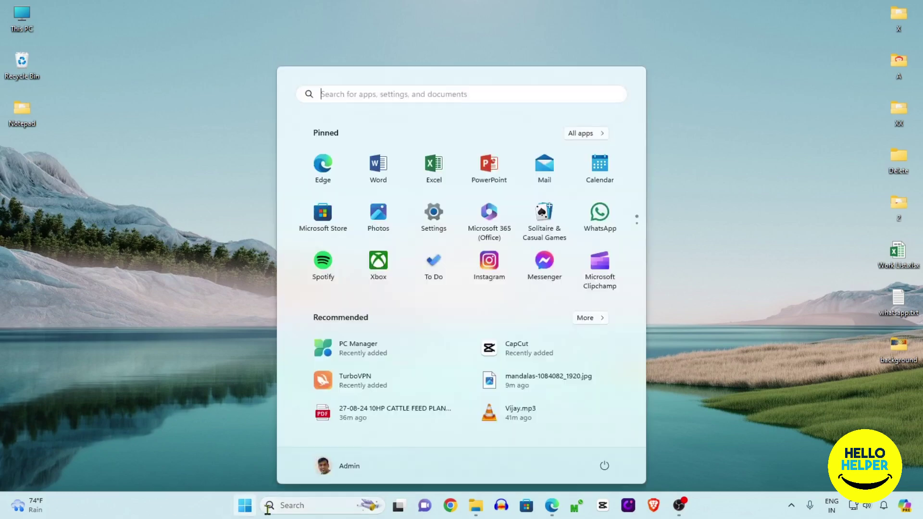
click(281, 505)
text(notepad)
key(Return)
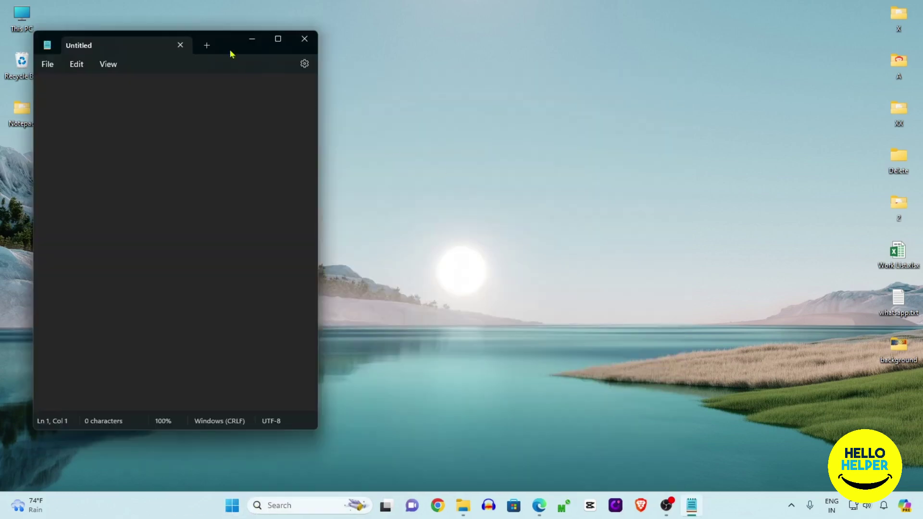
click(278, 39)
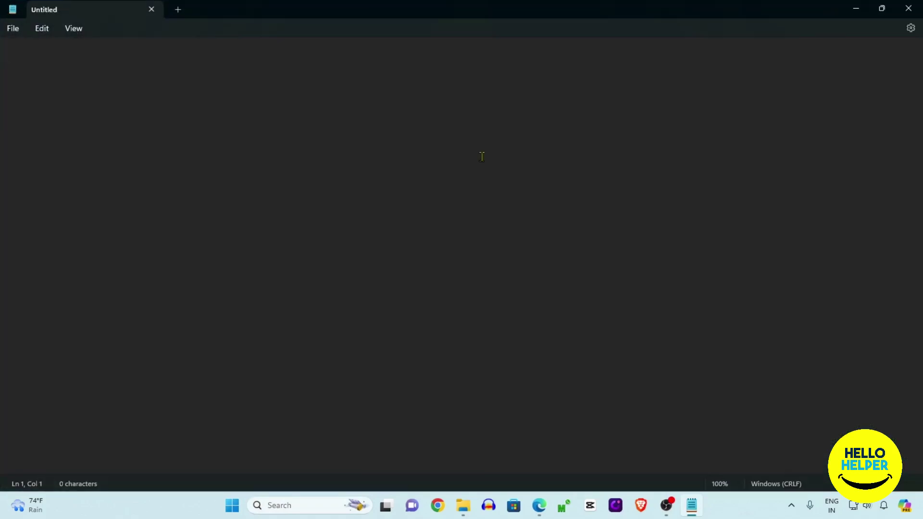
Open the text file "File - 02- Text Content.txt" from the Notepad folder on the desktop.
click(18, 31)
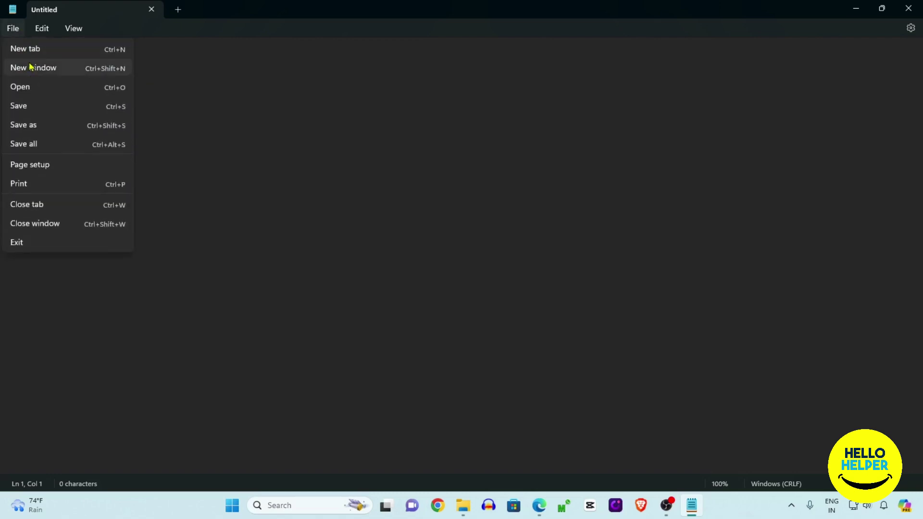
click(19, 88)
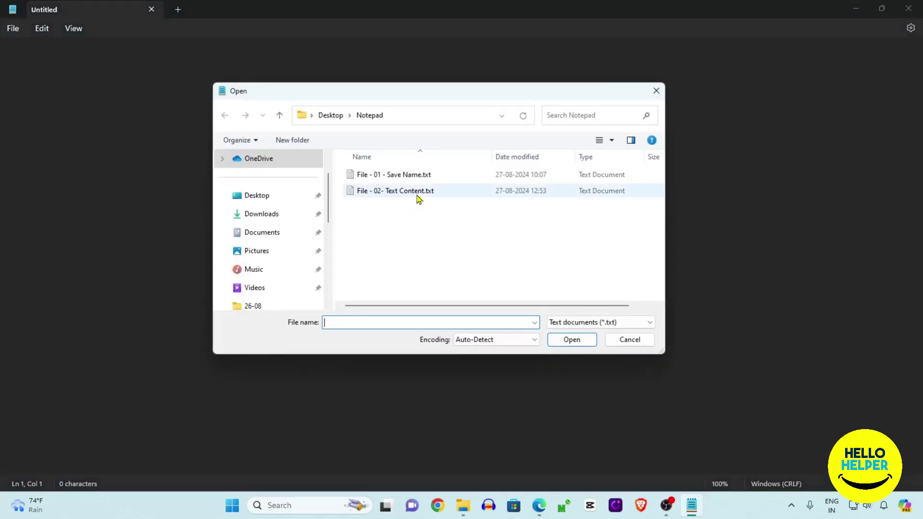
click(418, 194)
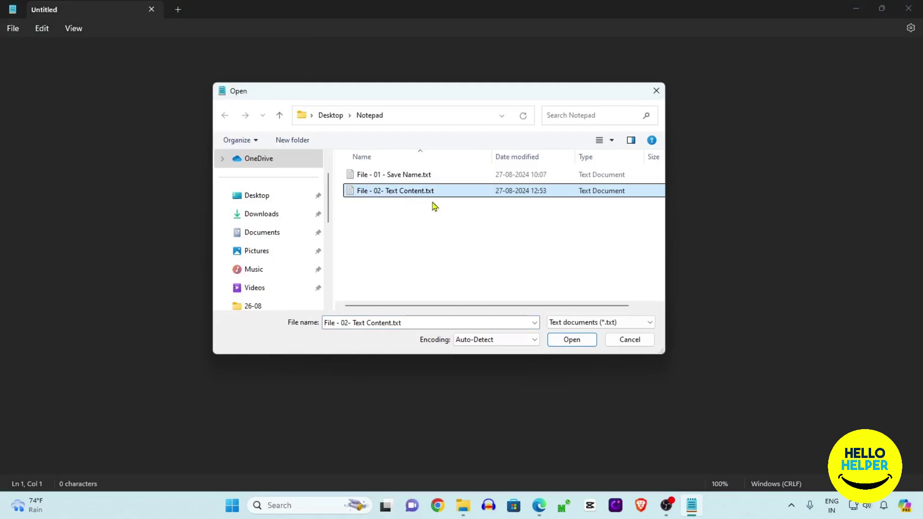
click(578, 343)
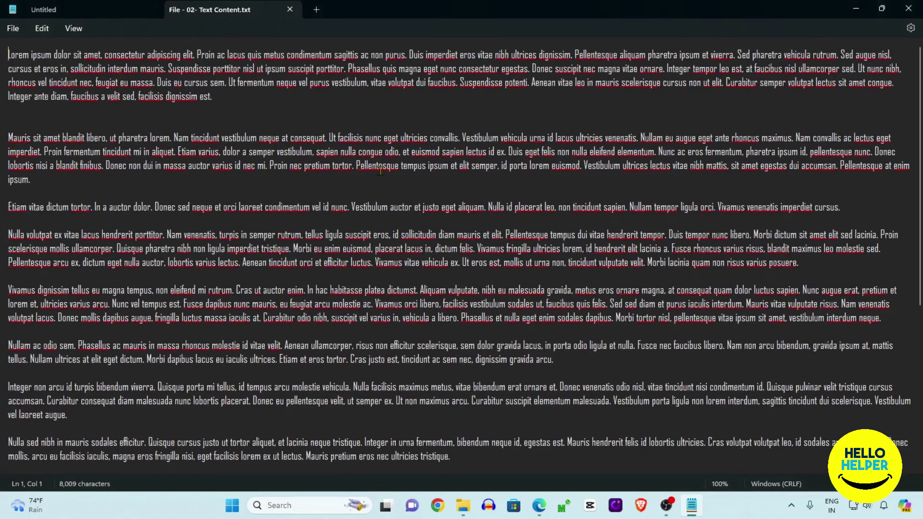
Copy the word "Proin" before "nec pretium tortor" in the second paragraph, then clear the selection.
scroll(392, 327, down, 6)
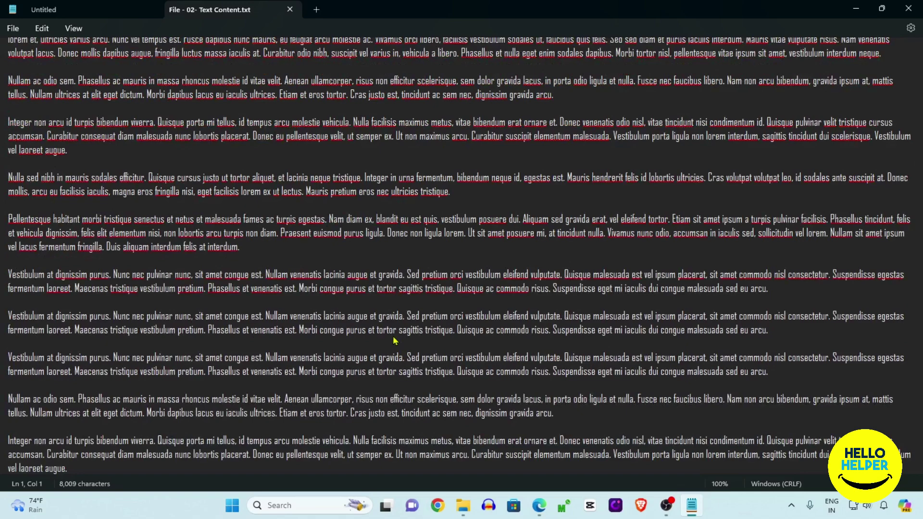
scroll(393, 341, up, 6)
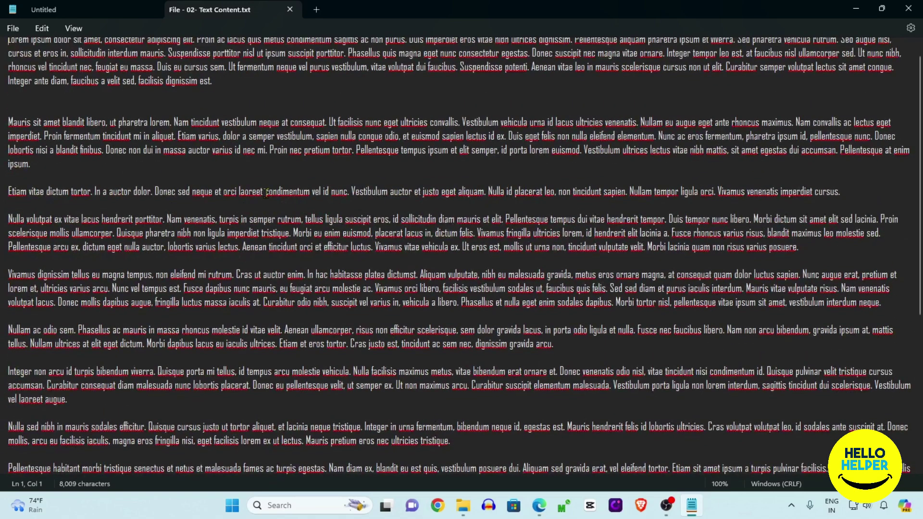
double_click(272, 151)
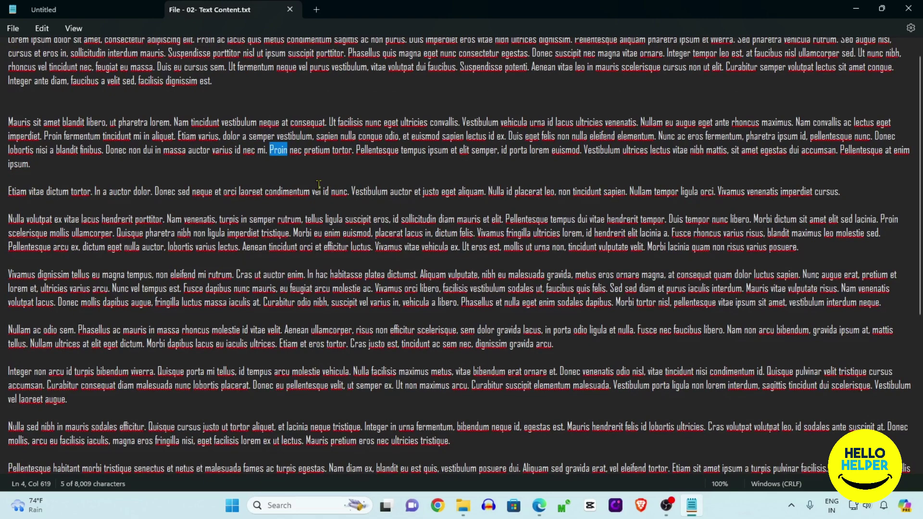
right_click(277, 152)
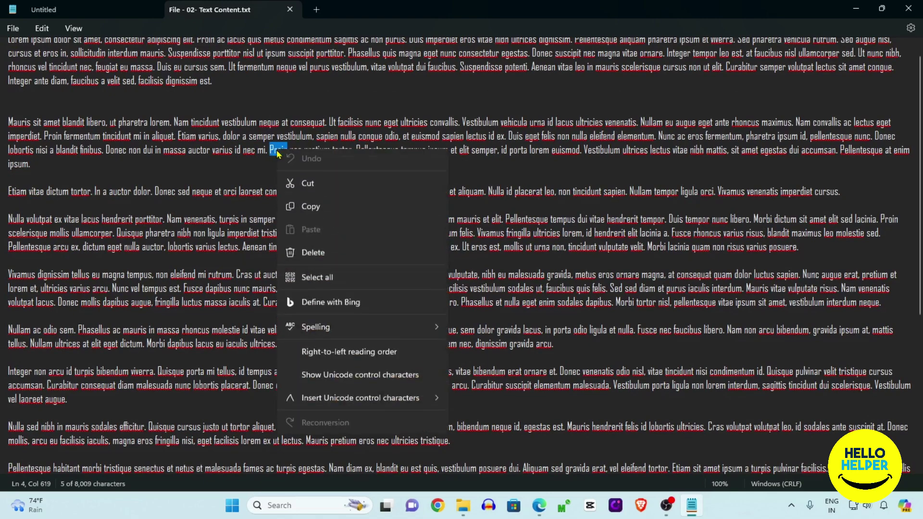
click(304, 210)
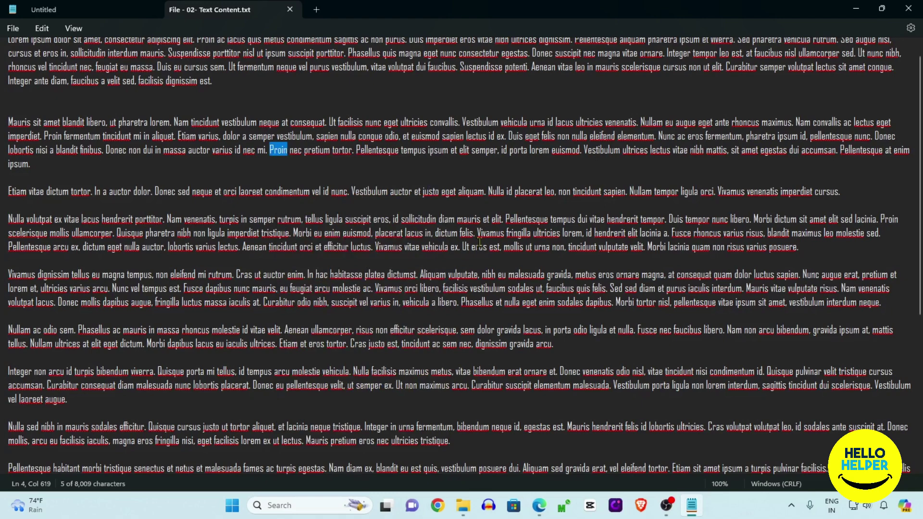
click(356, 181)
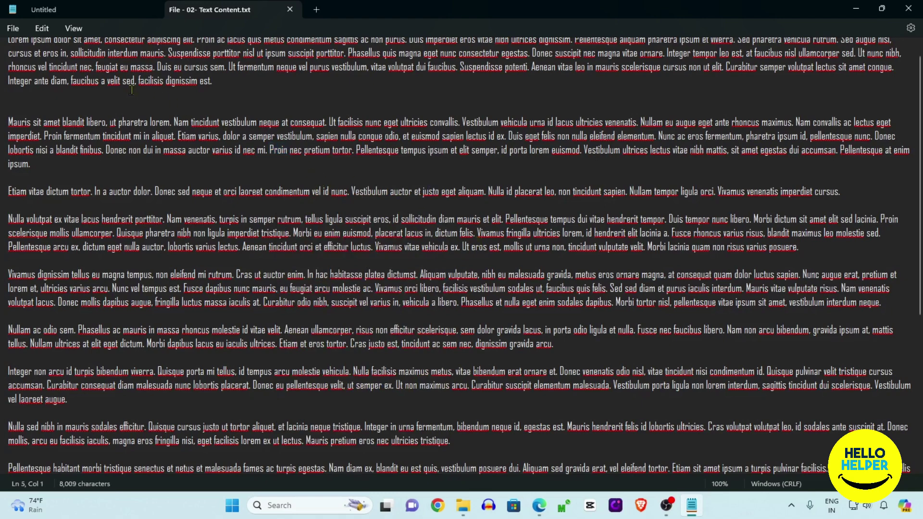
Find the next match of the stored search term, starting from the blank line below the "Etiam vitae dictum tortor" paragraph.
click(41, 32)
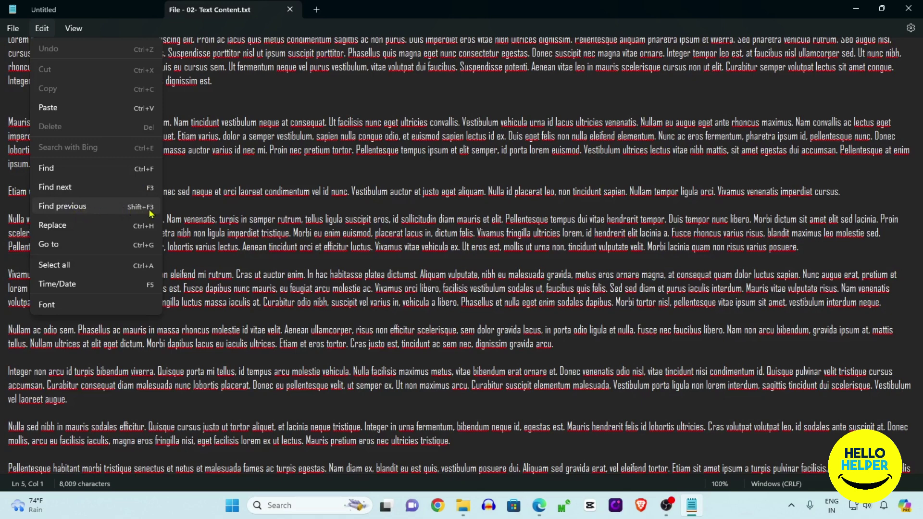
click(247, 207)
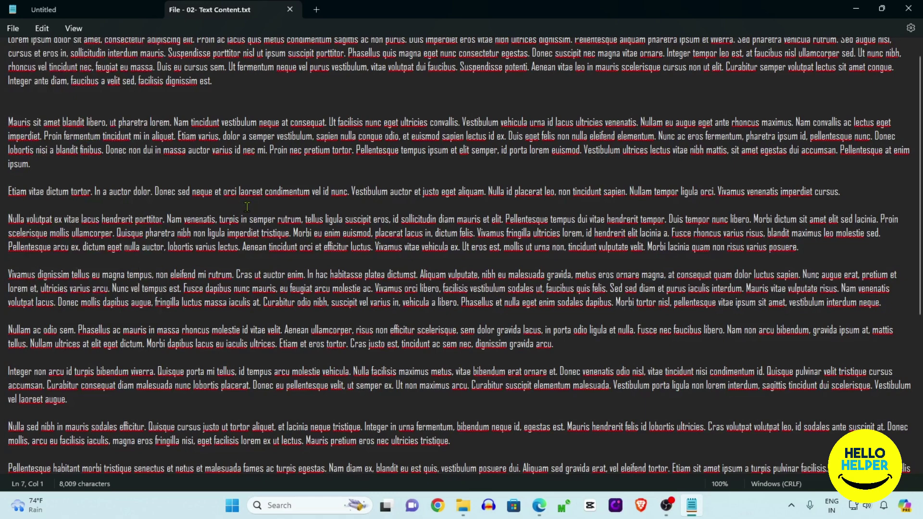
key(F3)
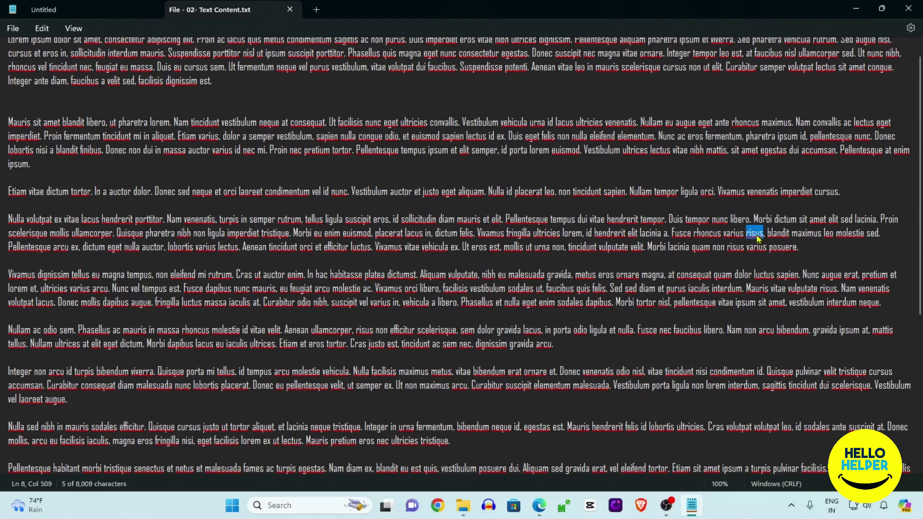
click(297, 136)
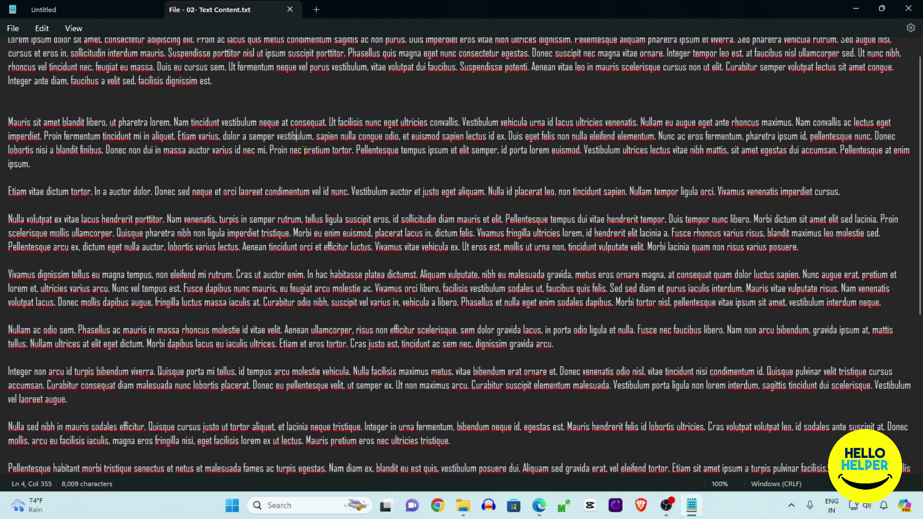
Replace the Find search term with "Proin" and close the find bar.
key(ctrl+f)
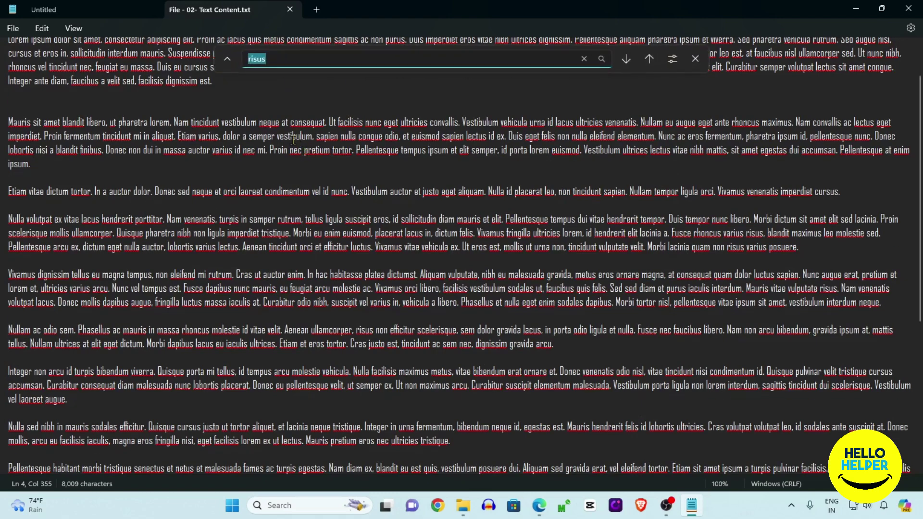
text(Proin)
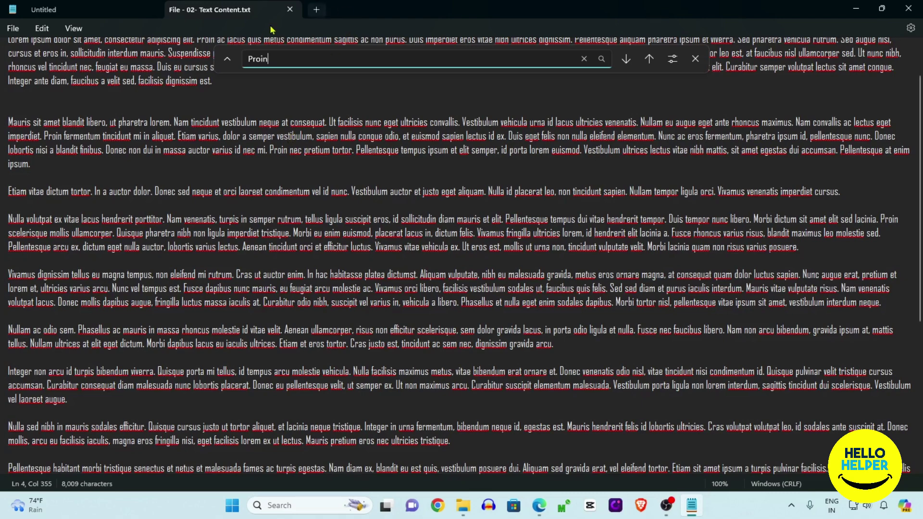
drag(246, 61, 288, 60)
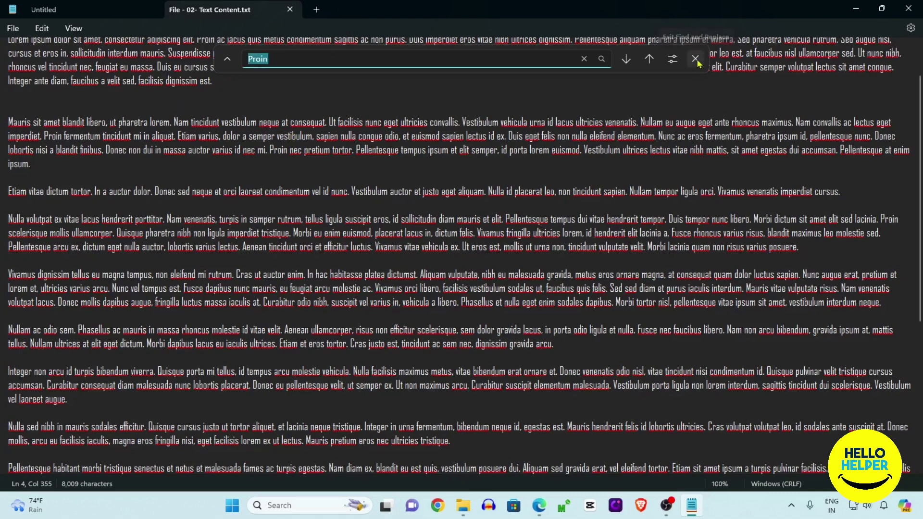
click(696, 59)
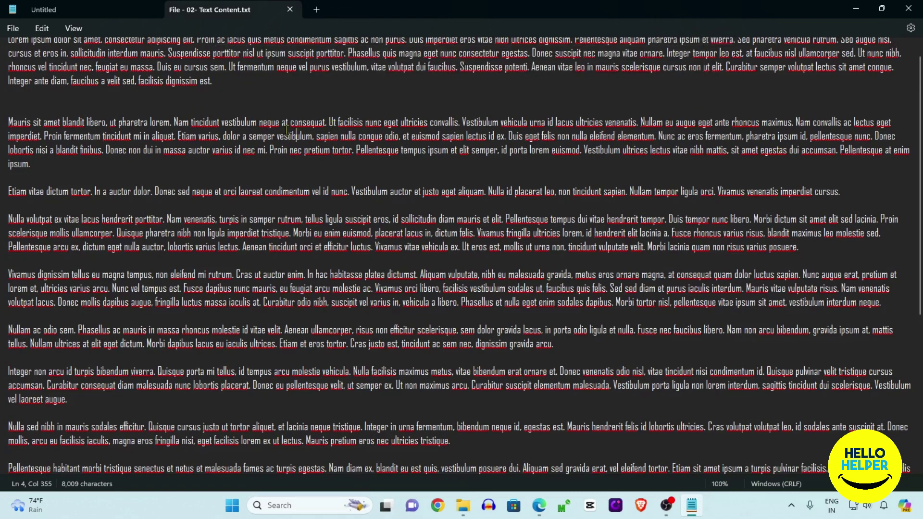
Go through three successive matches of "Proin" in the document with Find next.
click(42, 29)
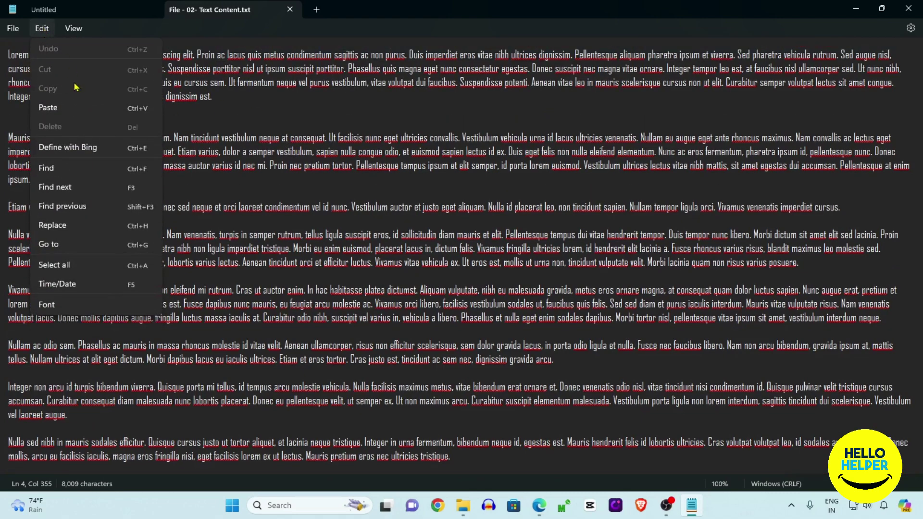
click(92, 192)
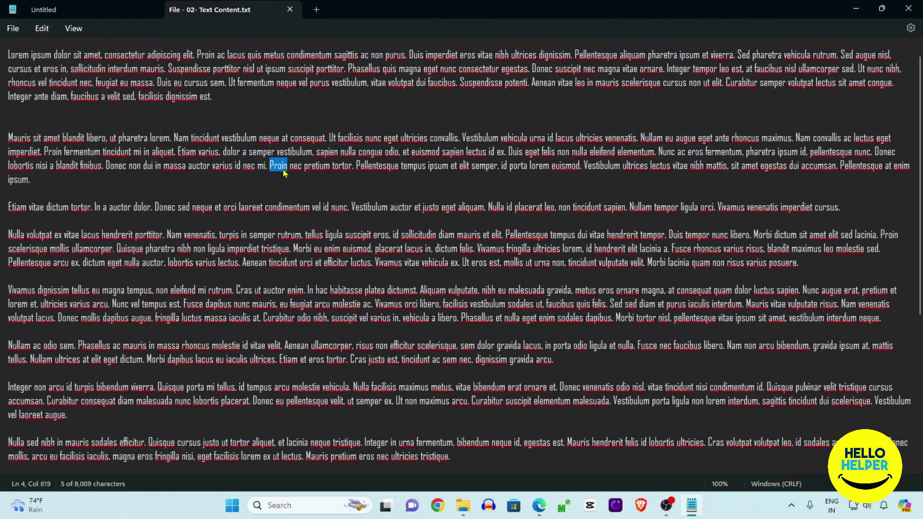
click(42, 29)
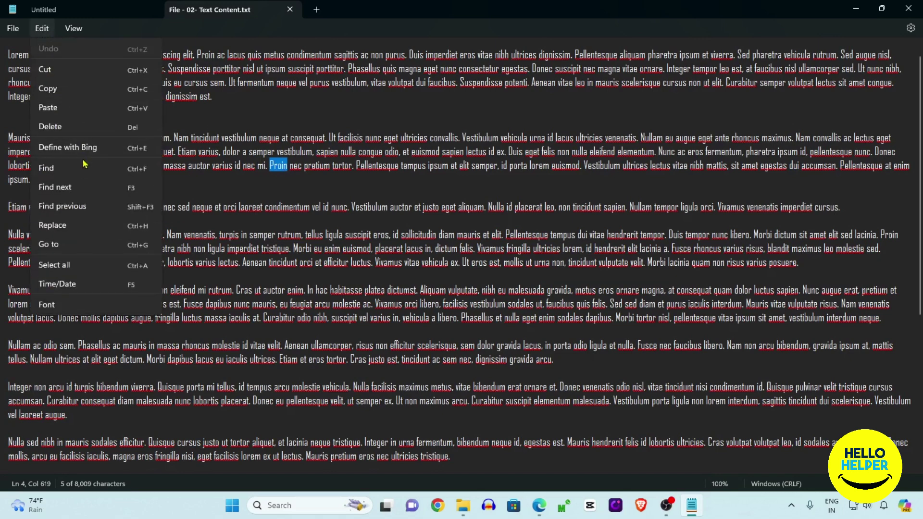
click(54, 187)
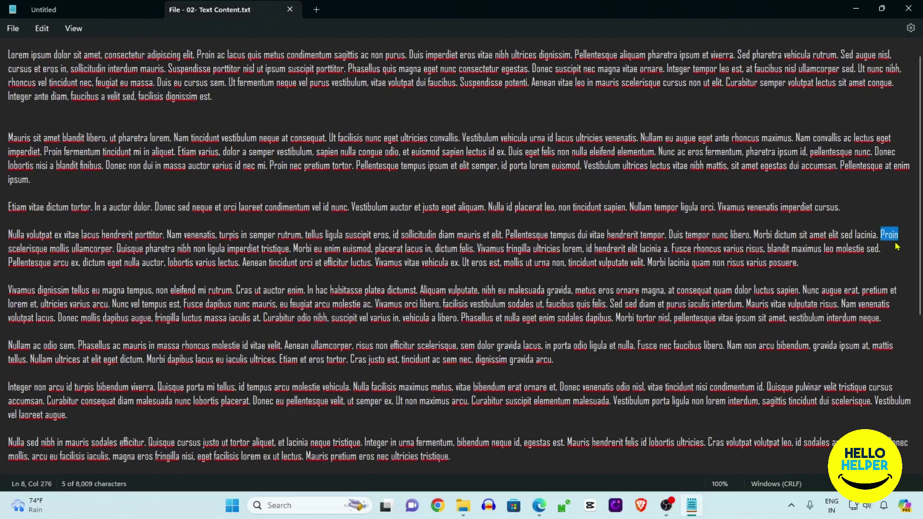
click(42, 29)
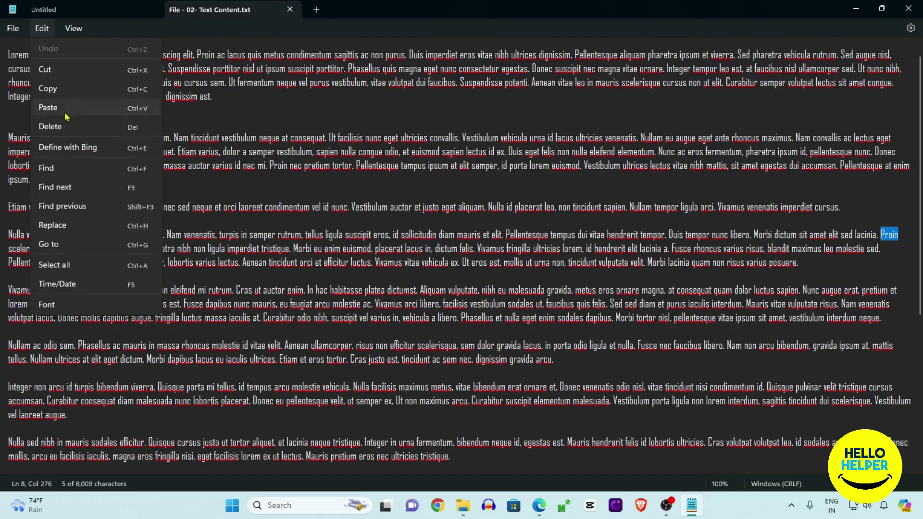
click(81, 193)
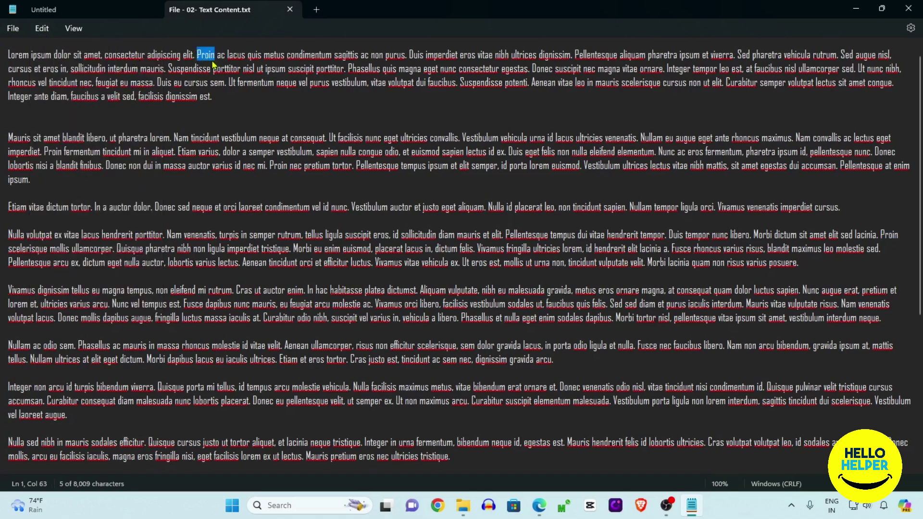
Go backward through three matches of "Proin" in the document with Find previous.
click(40, 32)
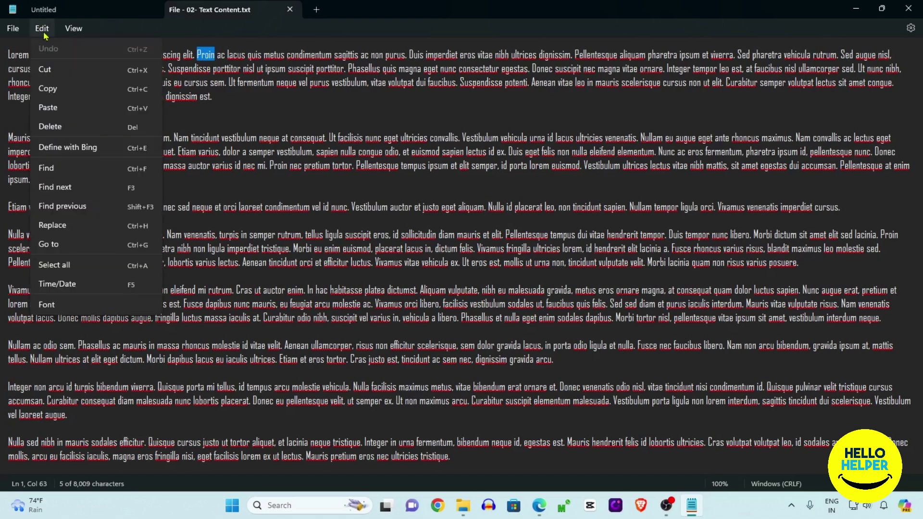
click(60, 207)
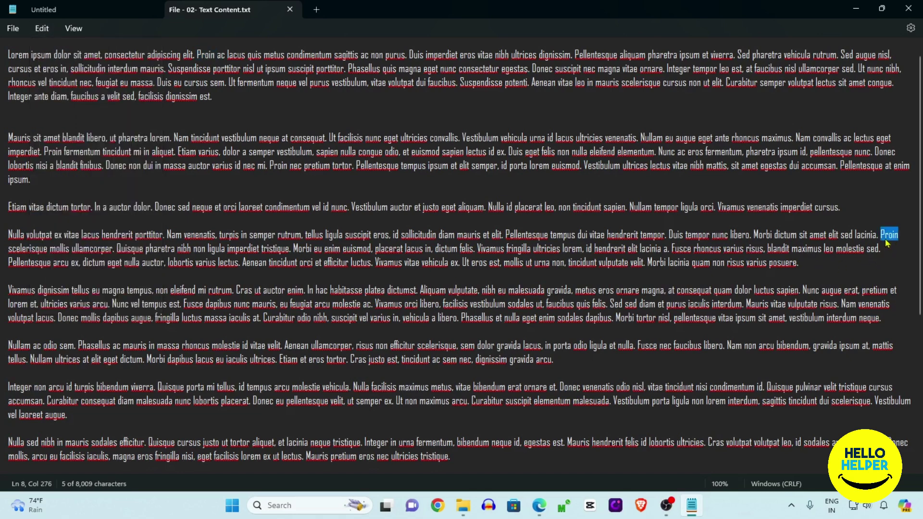
click(42, 29)
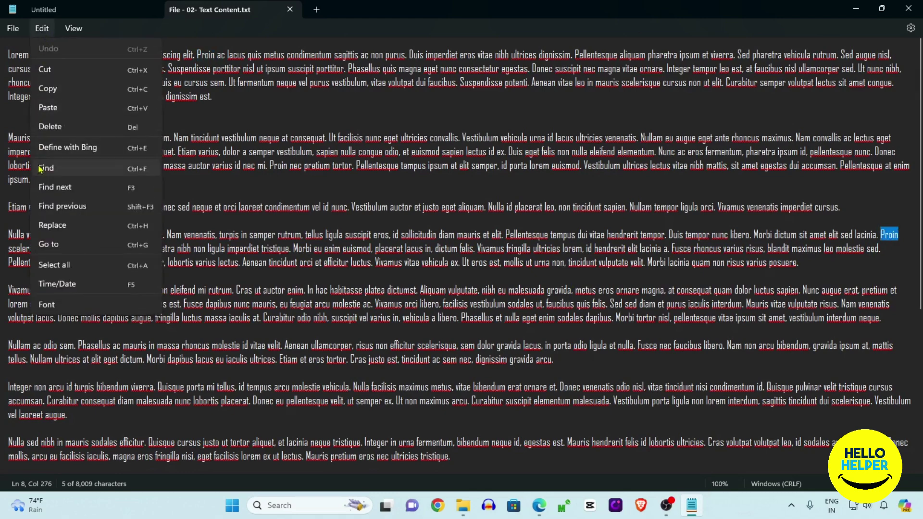
click(71, 209)
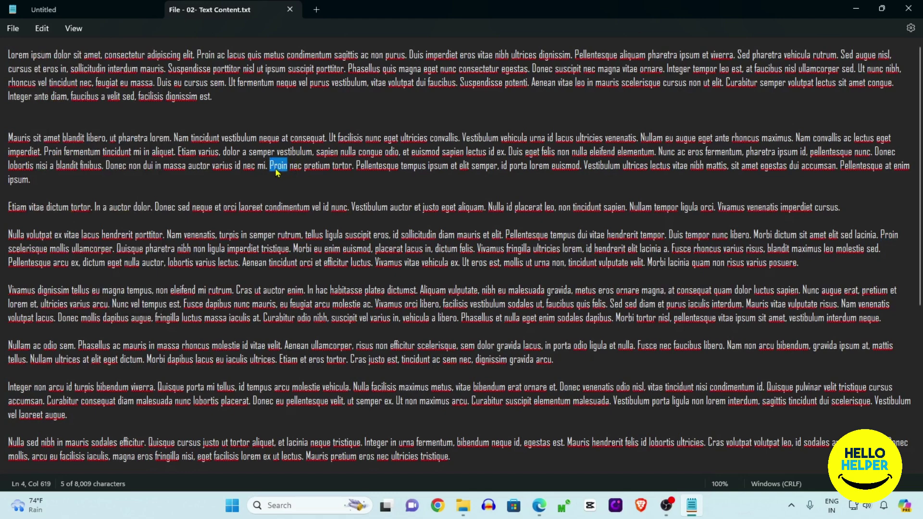
click(42, 29)
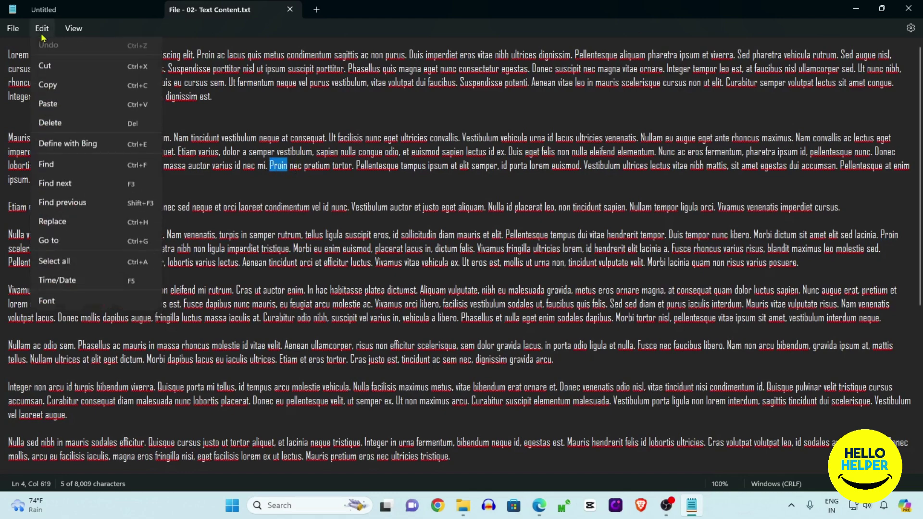
click(60, 206)
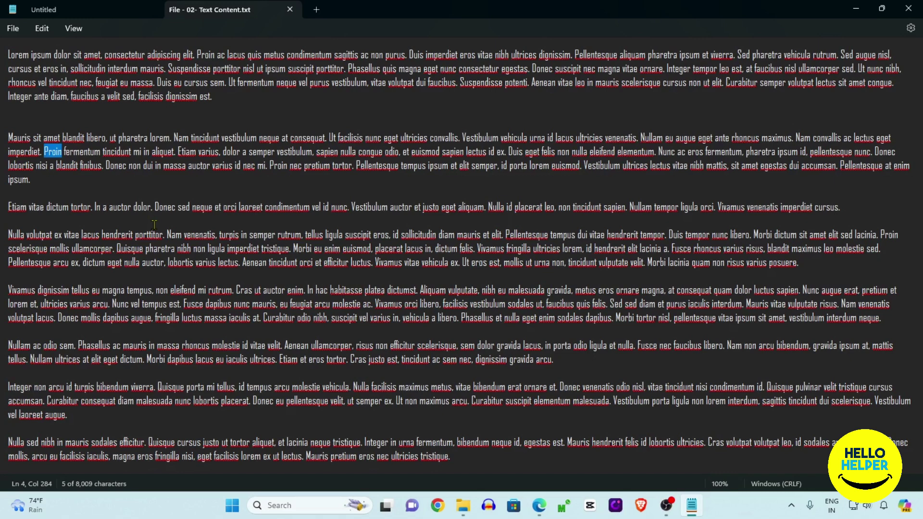
Place the cursor at the end of the second paragraph and find the next "Proin" after it.
click(161, 185)
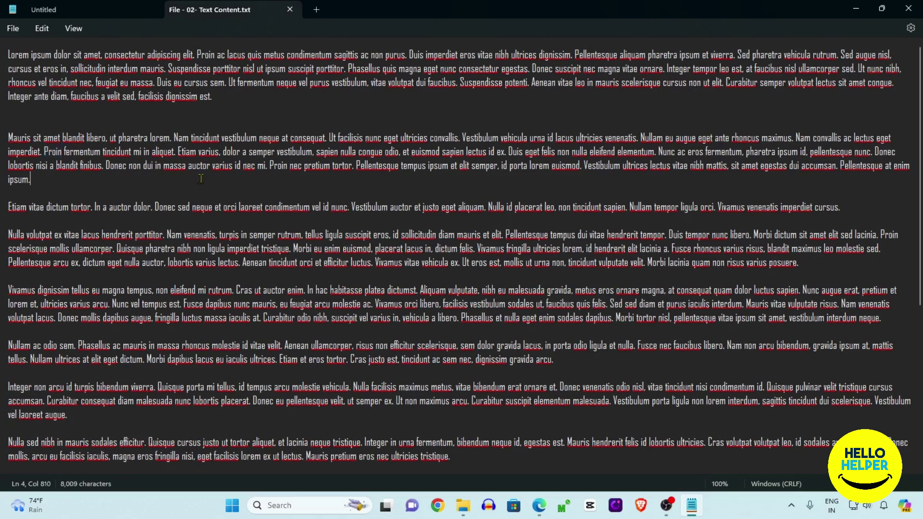
key(F3)
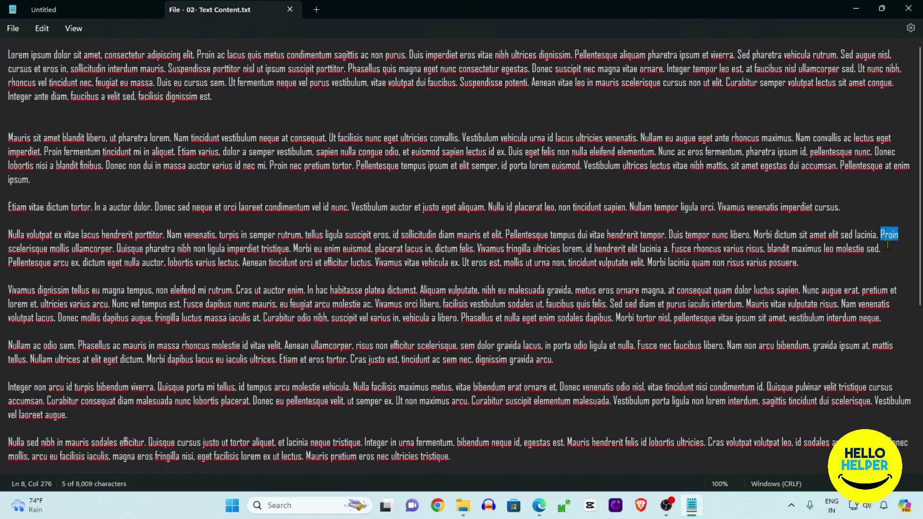
Advance through two more matches of "Proin" with Find next, wrapping around to the start of the document.
key(F3)
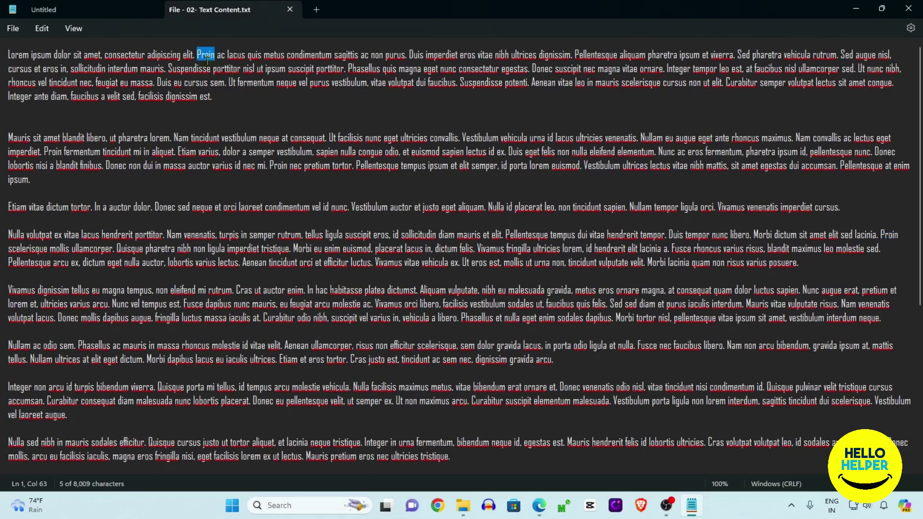
key(F3)
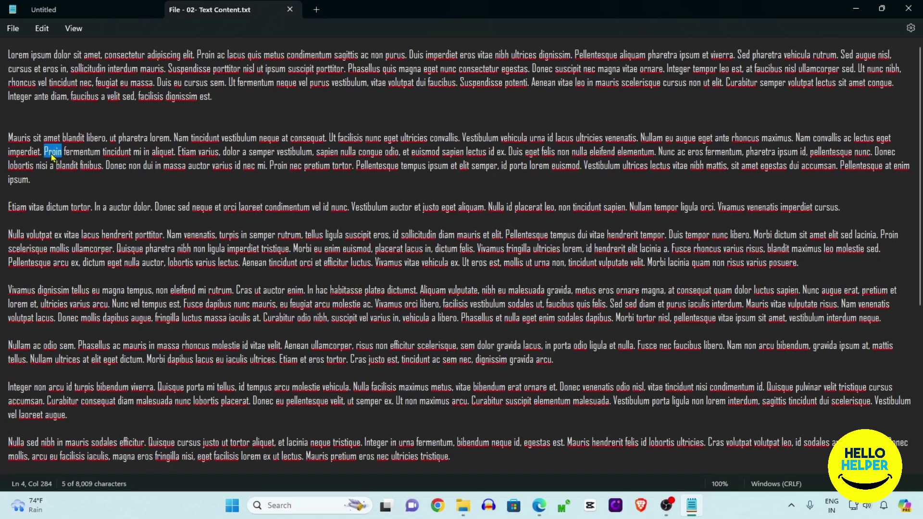
Cycle backward repeatedly through the matches of "Proin" with Find previous, then place the cursor on the blank line below the second paragraph.
key(shift+F3)
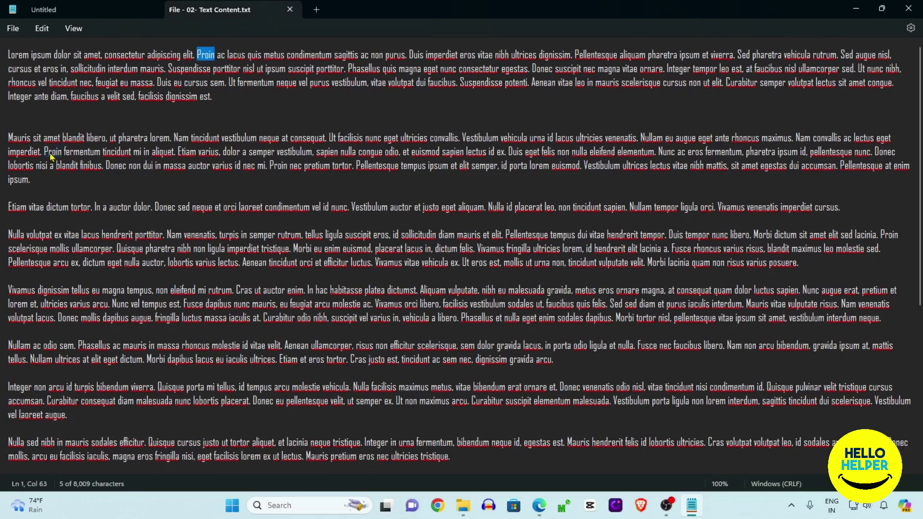
key(shift+F3)
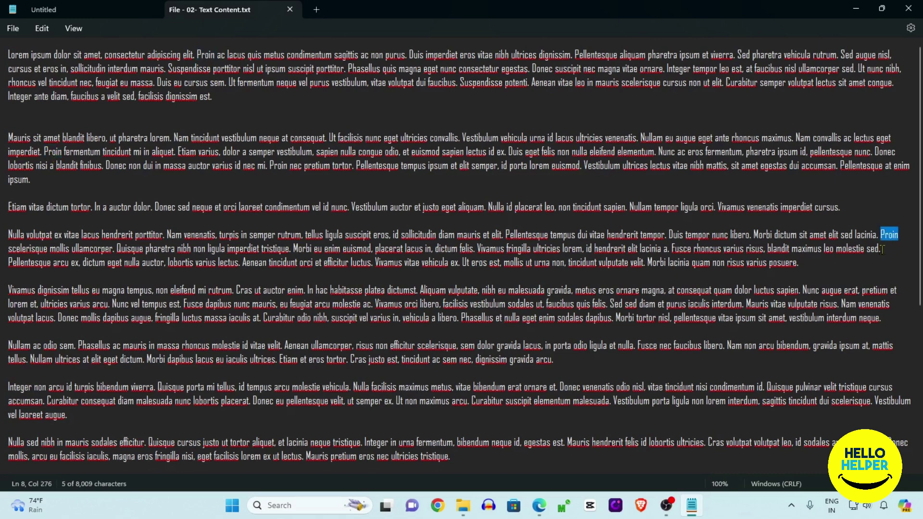
key(shift+F3)
key(shift+F3)
key(shift+F3)
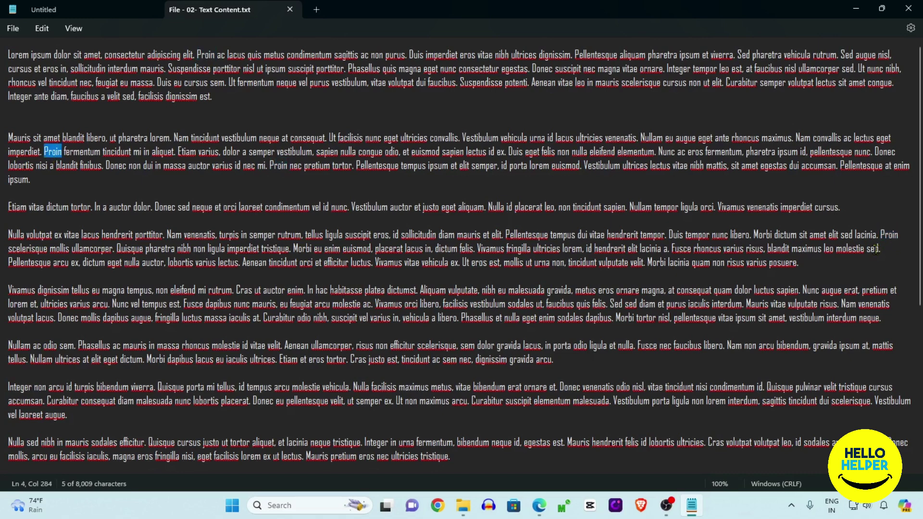
key(shift+F3)
key(shift+F3)
key(shift+F3)
key(shift+F3)
key(shift+F3)
key(shift+F3)
key(shift+F3)
key(shift+F3)
key(shift+F3)
key(shift+F3)
key(shift+F3)
click(447, 195)
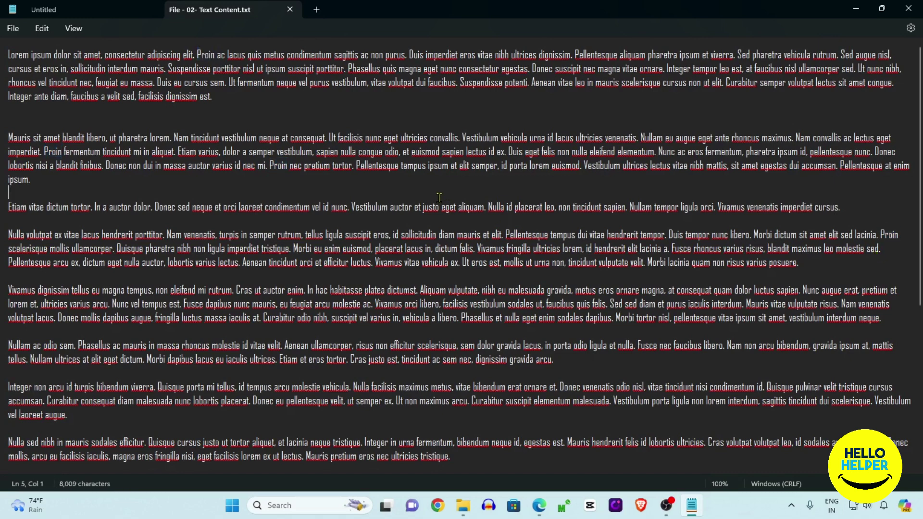